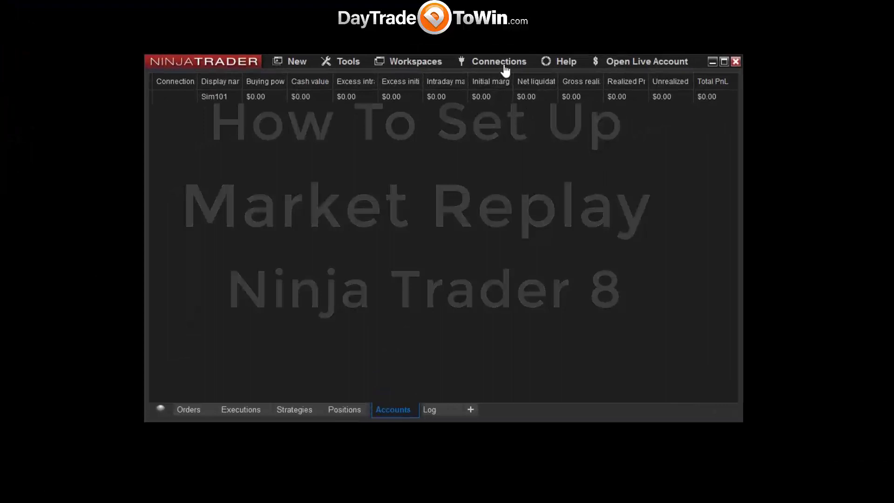
# Look through the data Connections list without connecting to anything.
pyautogui.click(502, 64)
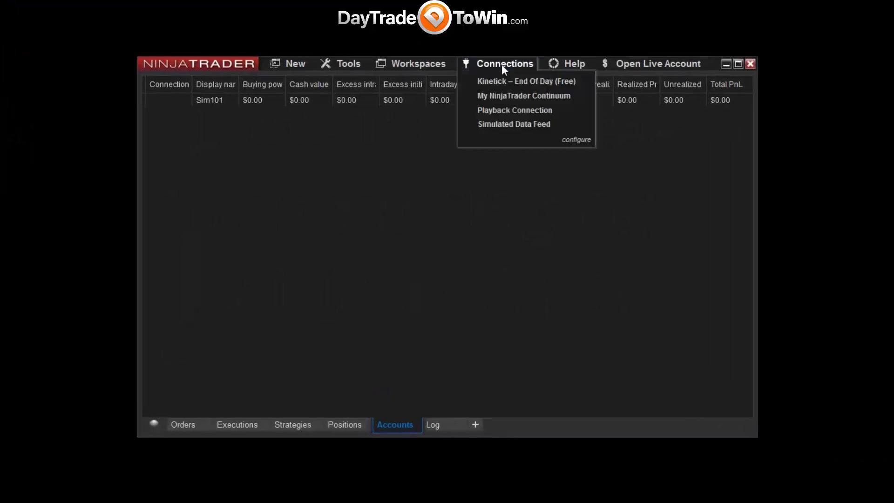
pyautogui.click(546, 110)
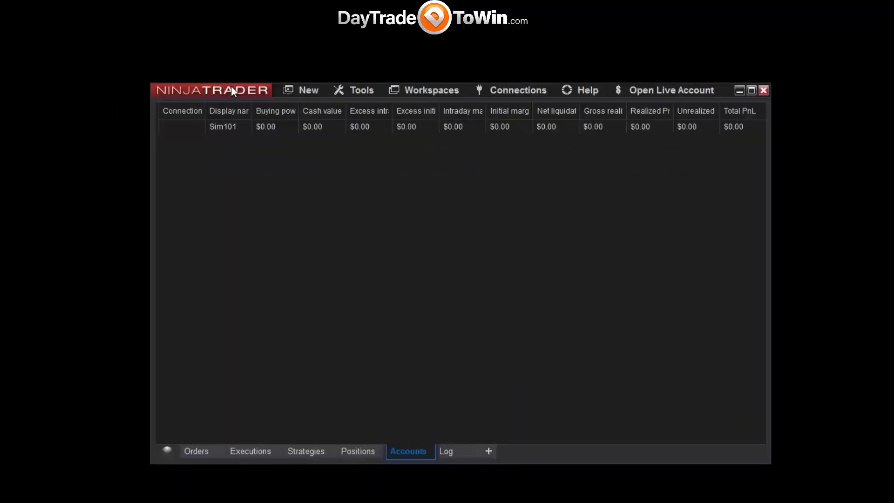
pyautogui.click(412, 88)
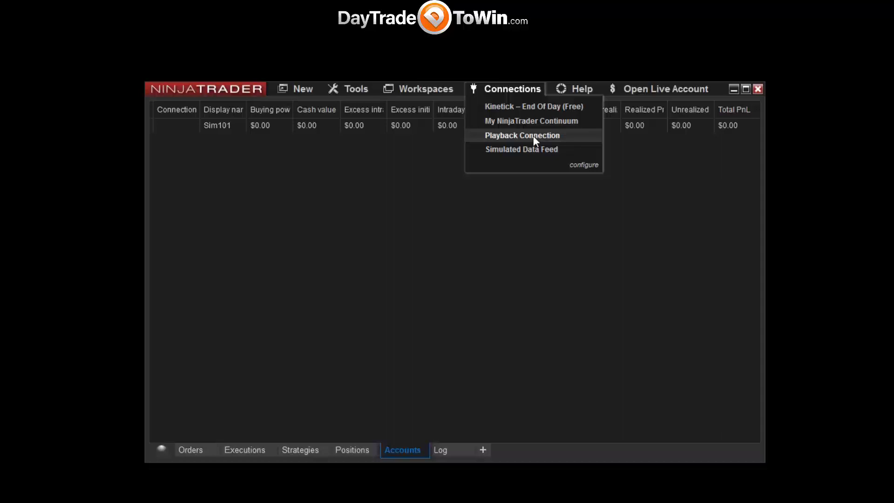
pyautogui.click(384, 134)
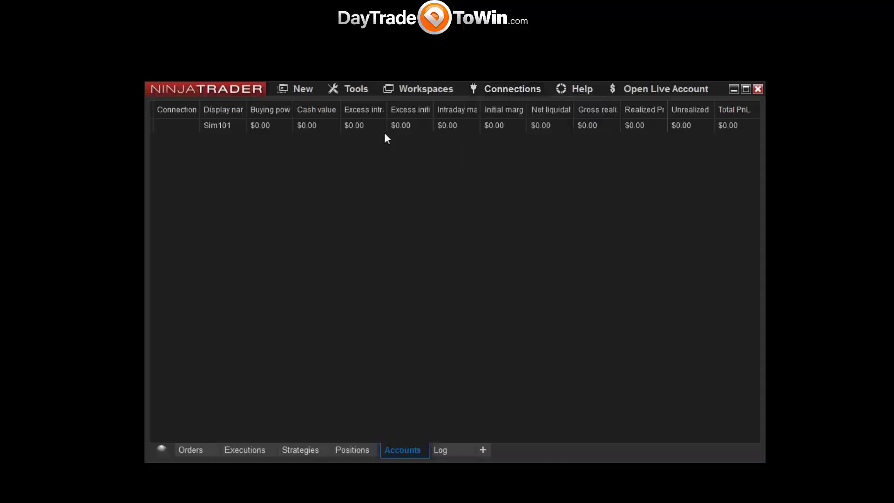
# Open Tools > Historical Data, centre the window, and show its Load options.
pyautogui.click(355, 91)
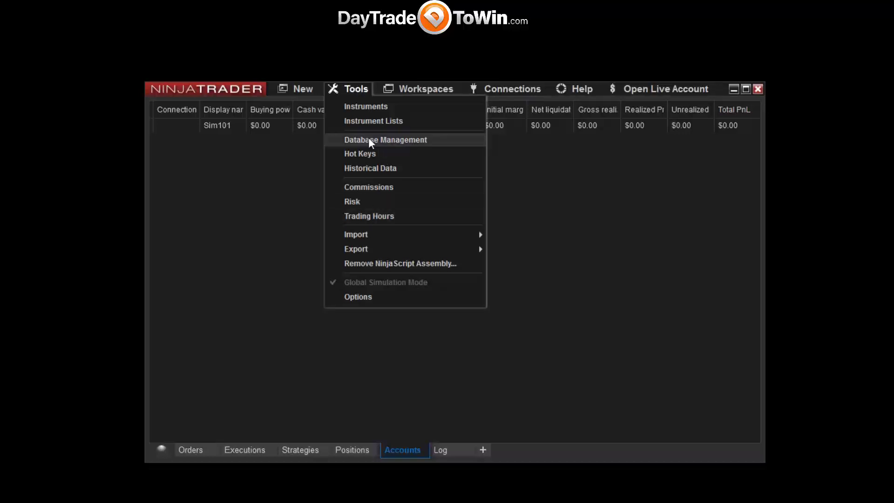
pyautogui.click(370, 168)
pyautogui.moveTo(151, 96); pyautogui.dragTo(401, 154)
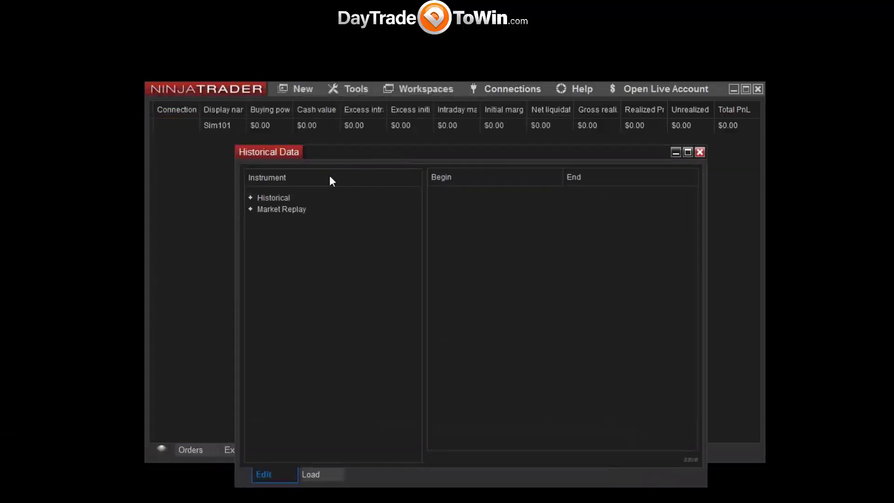
pyautogui.click(314, 473)
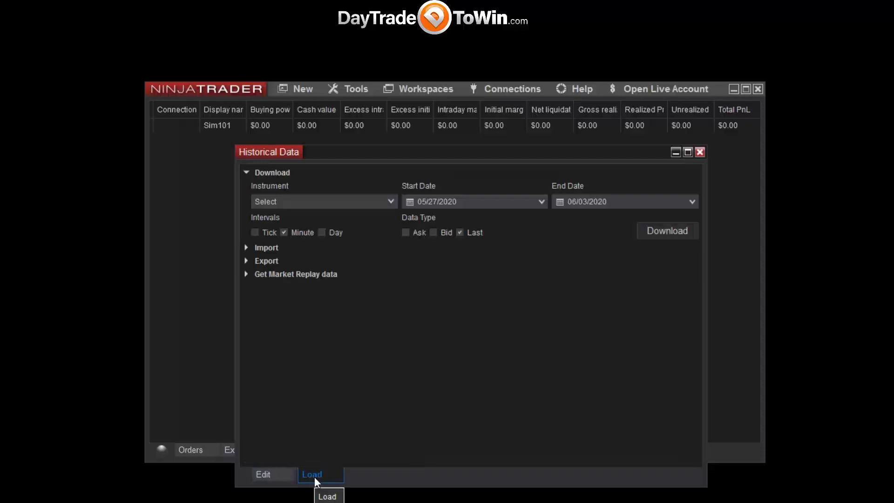
# Expand Get Market Replay data and choose ES 06-20 as the instrument.
pyautogui.click(247, 274)
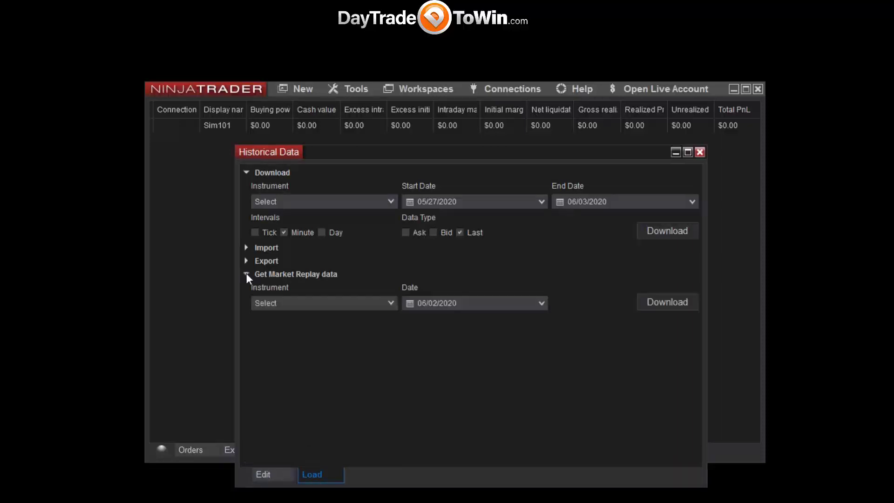
pyautogui.click(392, 303)
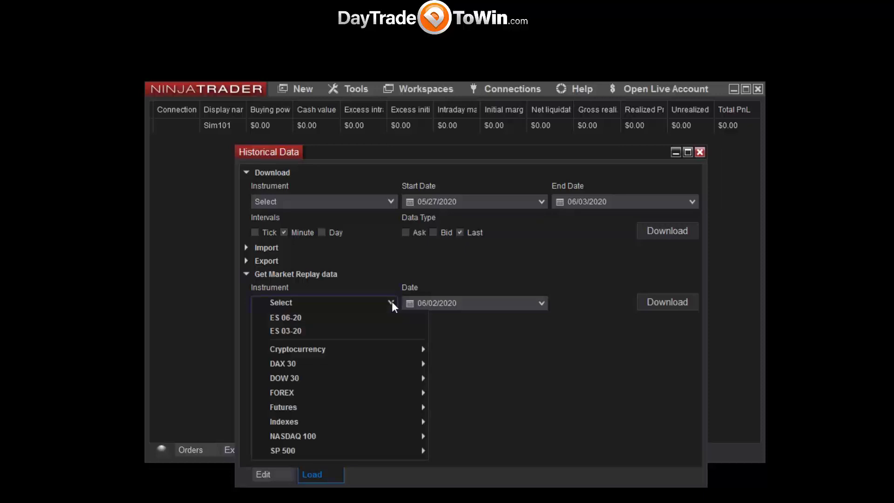
pyautogui.click(301, 322)
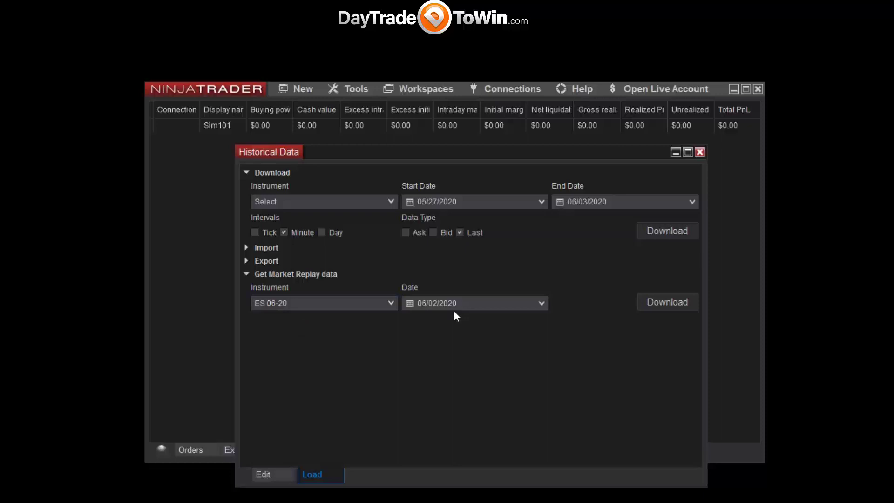
# Set the replay date to 06/02/2020 in the calendar and download the data.
pyautogui.moveTo(459, 304); pyautogui.dragTo(416, 303)
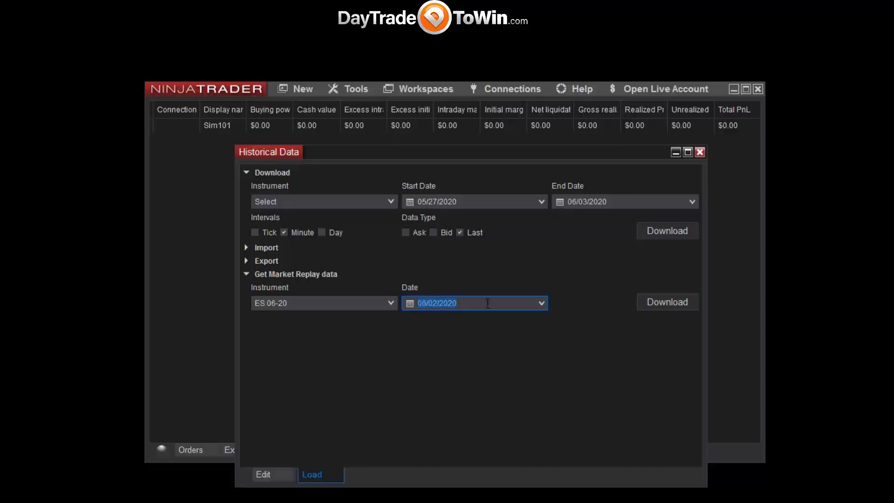
pyautogui.click(541, 304)
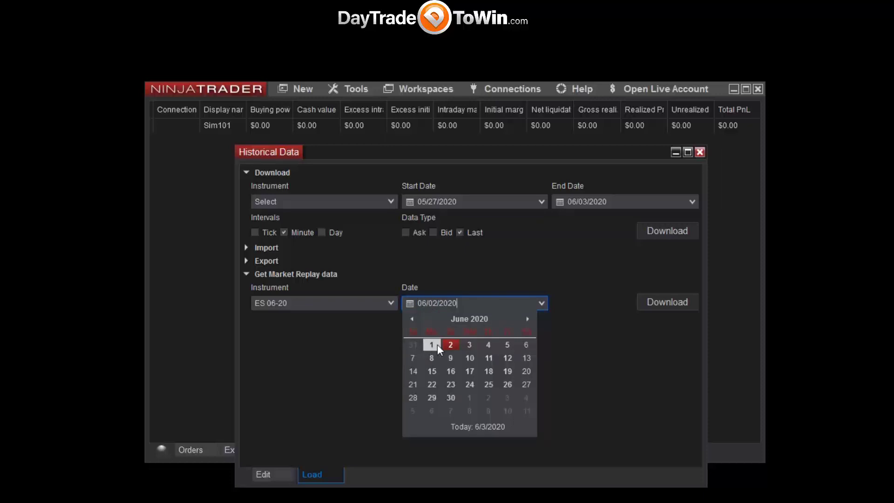
pyautogui.click(413, 319)
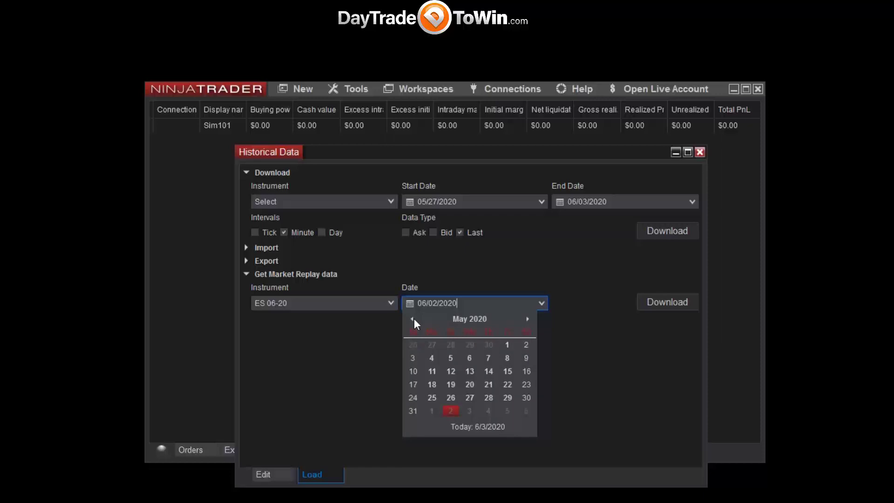
pyautogui.click(528, 319)
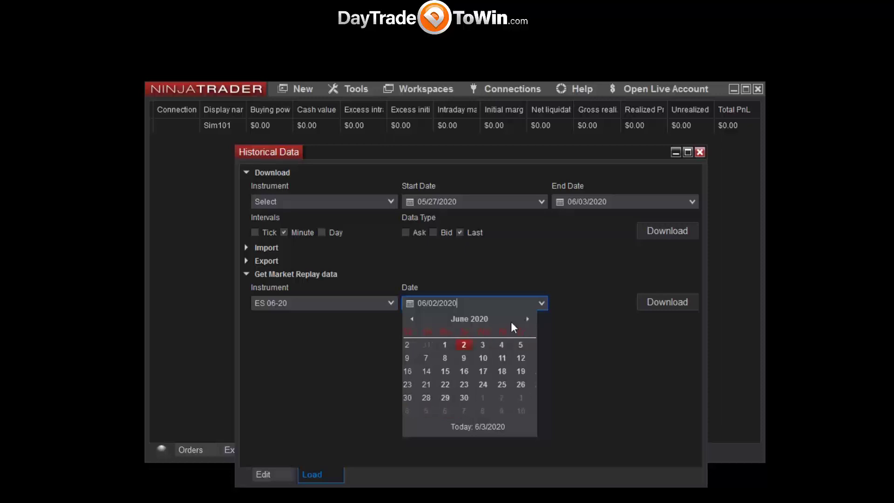
pyautogui.click(452, 344)
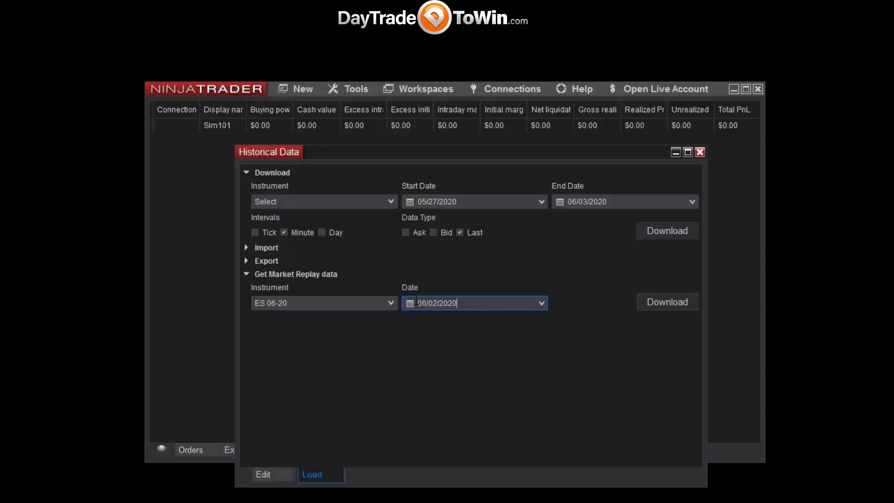
pyautogui.moveTo(458, 303); pyautogui.dragTo(412, 301)
pyautogui.click(468, 303)
pyautogui.click(663, 304)
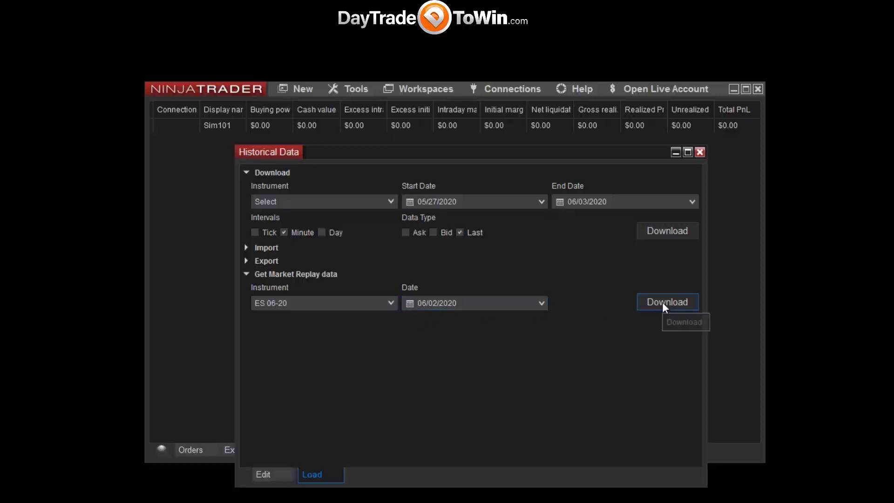
pyautogui.click(663, 302)
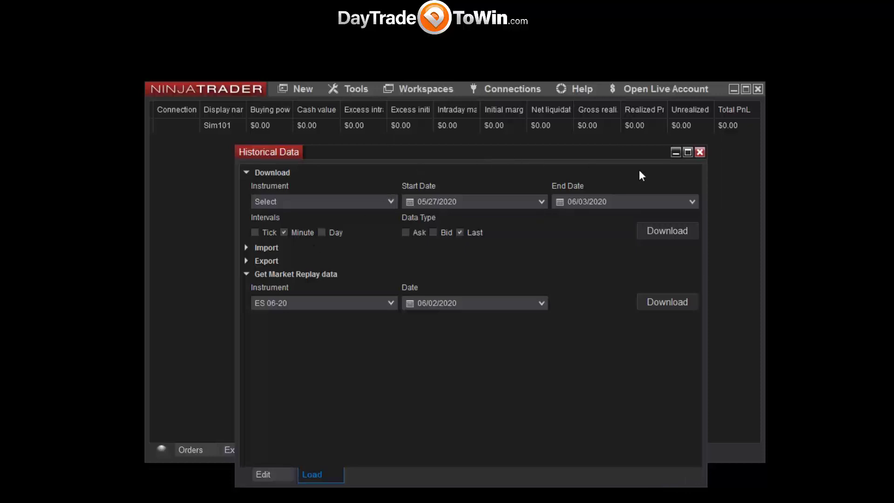
# Close Historical Data and connect to the Playback Connection.
pyautogui.click(700, 153)
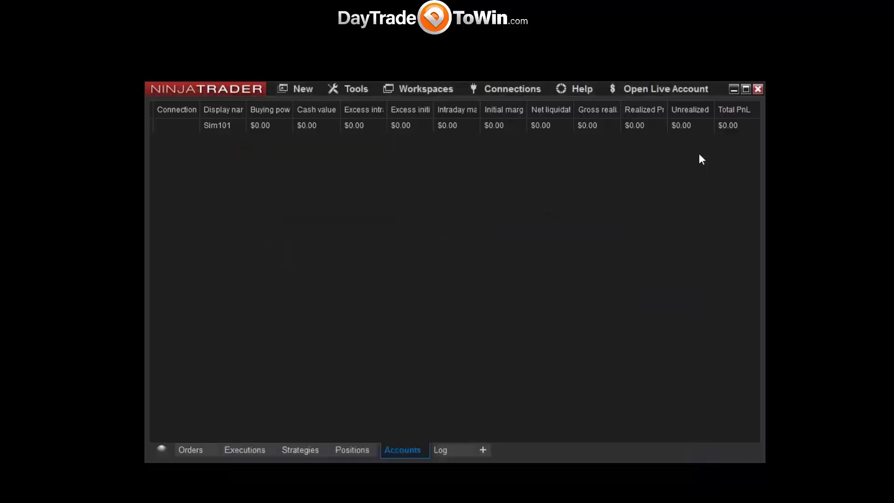
pyautogui.click(507, 92)
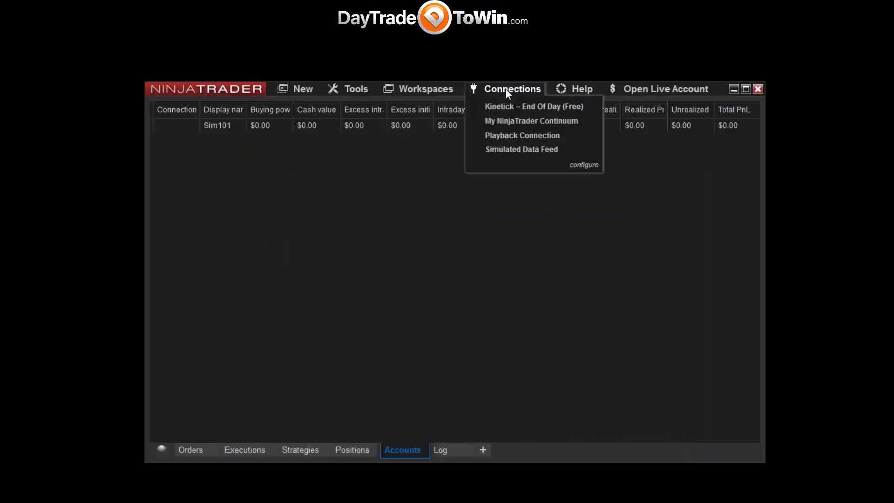
pyautogui.click(512, 136)
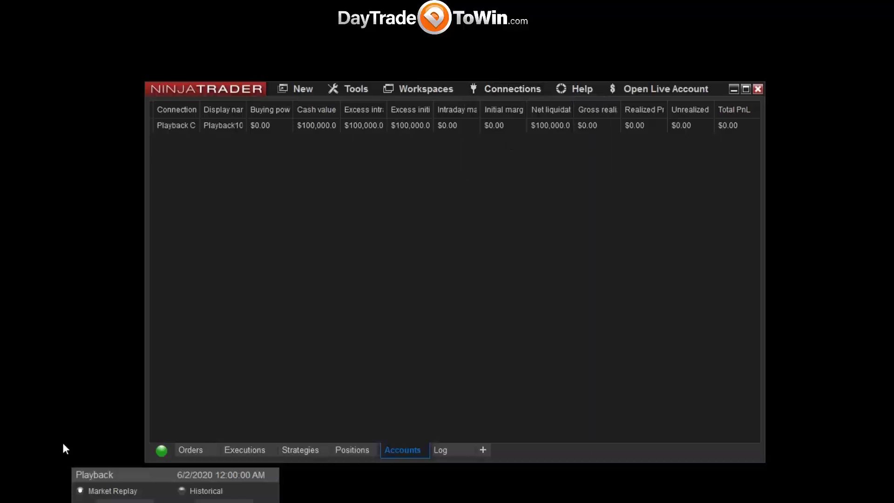
# Check the Playback window's 06/02/2020 start and end dates, set 2x speed, and park it lower left.
pyautogui.moveTo(93, 477); pyautogui.dragTo(419, 227)
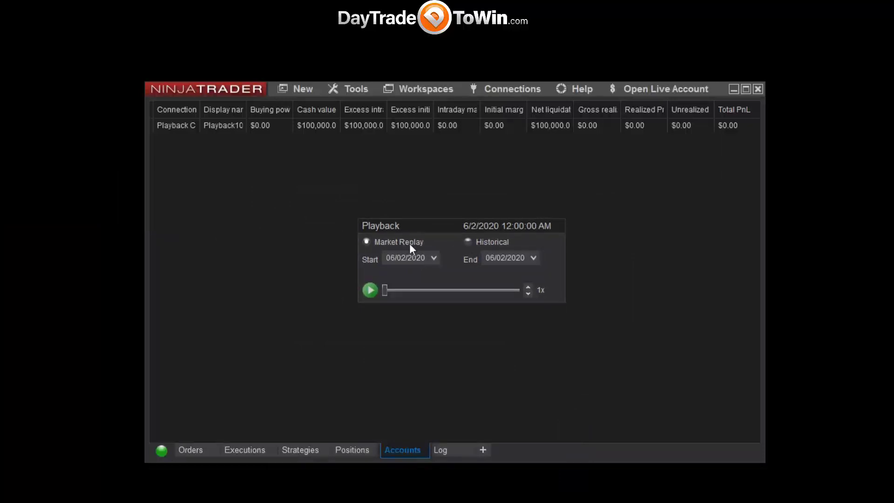
pyautogui.moveTo(388, 258); pyautogui.dragTo(470, 255)
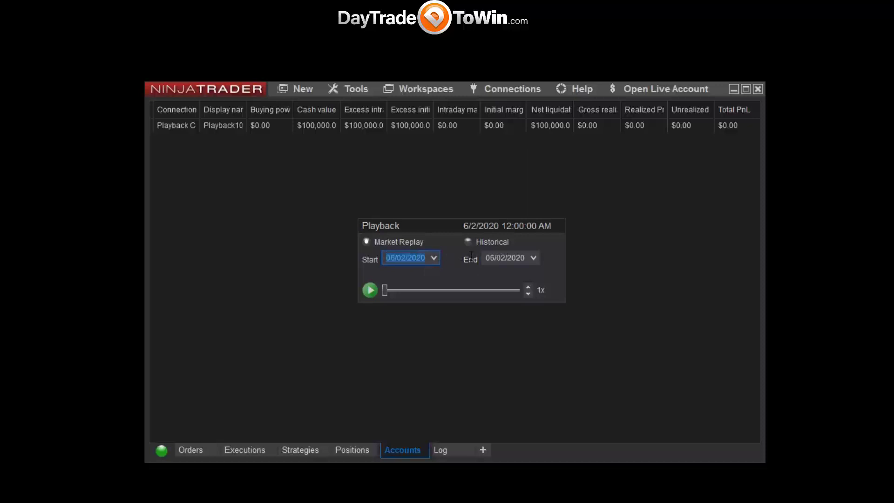
pyautogui.click(414, 260)
pyautogui.moveTo(490, 259); pyautogui.dragTo(550, 261)
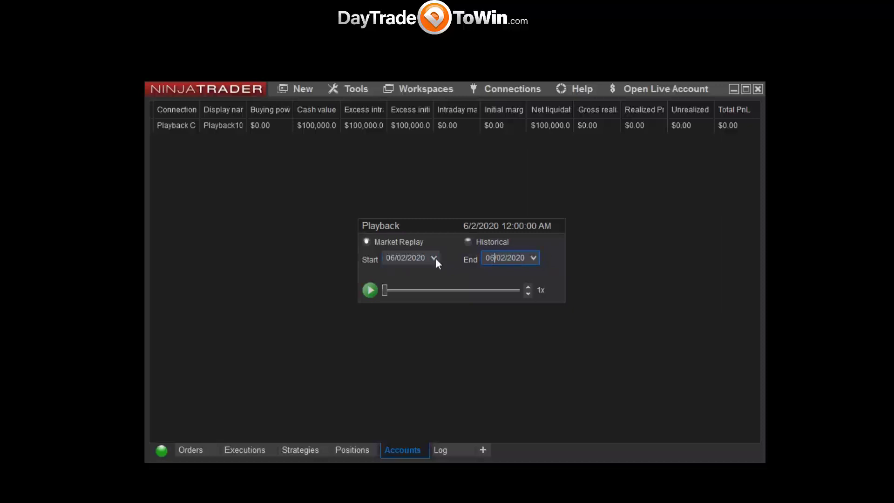
pyautogui.moveTo(413, 259); pyautogui.dragTo(386, 259)
pyautogui.click(503, 259)
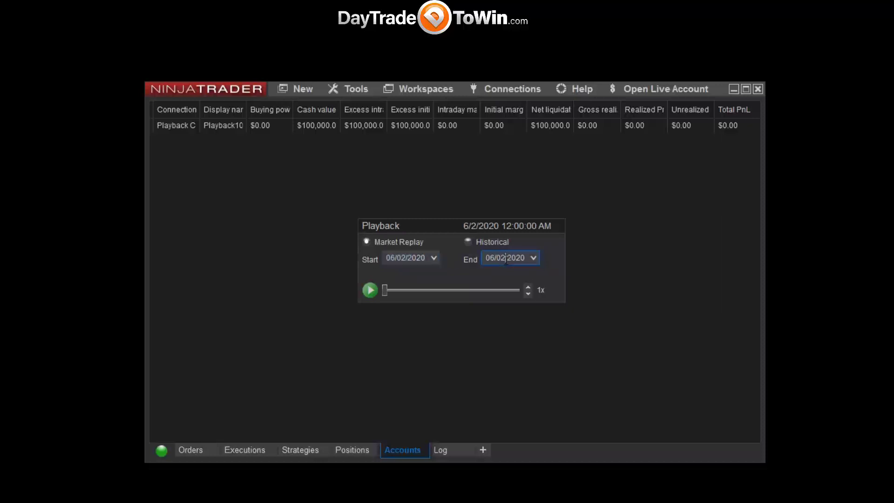
pyautogui.click(389, 260)
pyautogui.moveTo(425, 259); pyautogui.dragTo(396, 257)
pyautogui.click(396, 258)
pyautogui.click(528, 287)
pyautogui.moveTo(417, 222); pyautogui.dragTo(85, 291)
# Open a new ES 06-20 chart on 5 Minute bars loading 10 days of data.
pyautogui.click(295, 90)
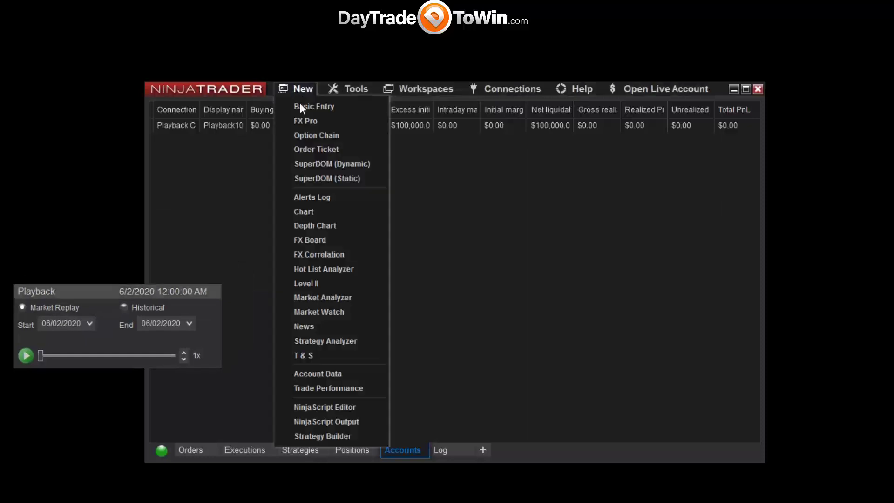
pyautogui.click(323, 211)
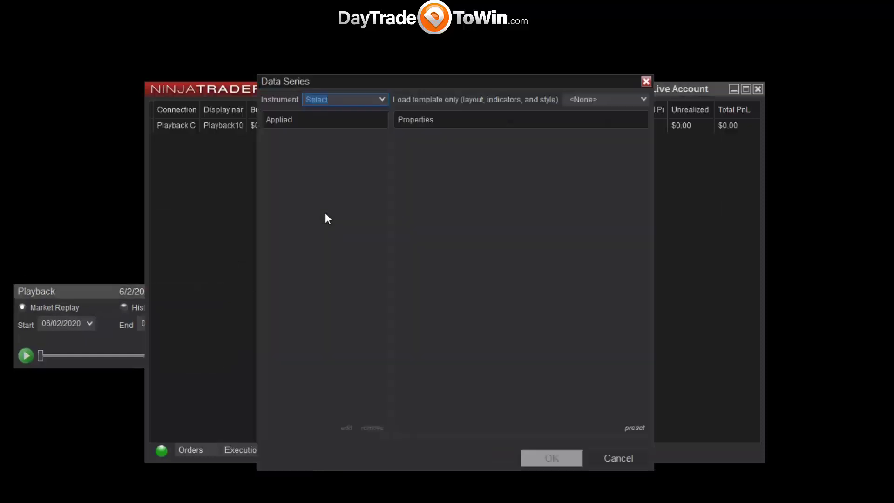
pyautogui.click(383, 98)
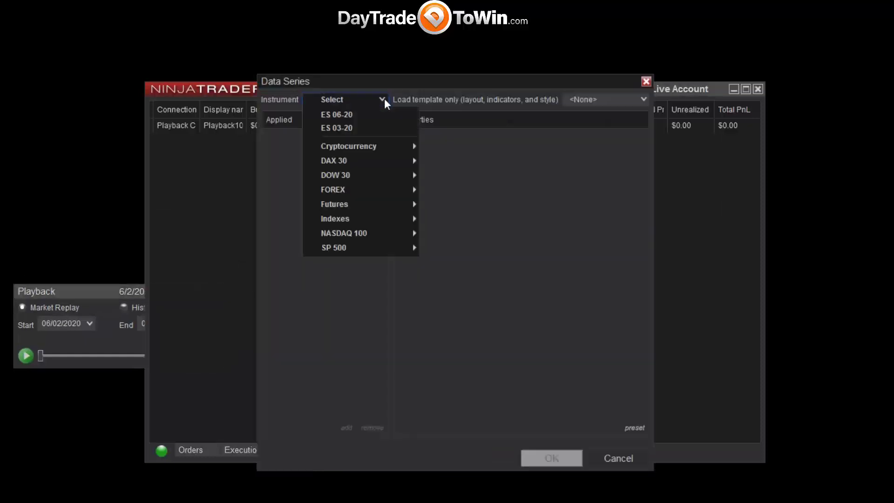
pyautogui.click(368, 118)
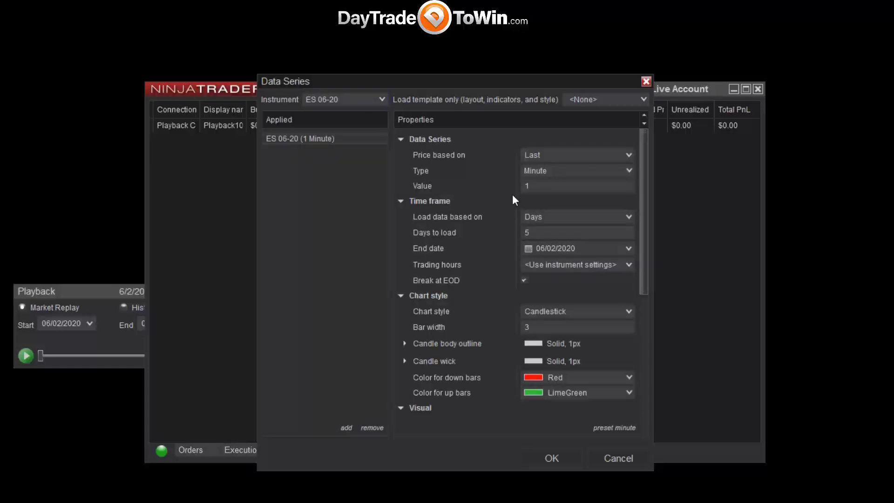
pyautogui.click(537, 182)
pyautogui.moveTo(549, 192); pyautogui.dragTo(489, 186)
pyautogui.moveTo(530, 229); pyautogui.dragTo(490, 227)
pyautogui.write('10')
pyautogui.click(551, 458)
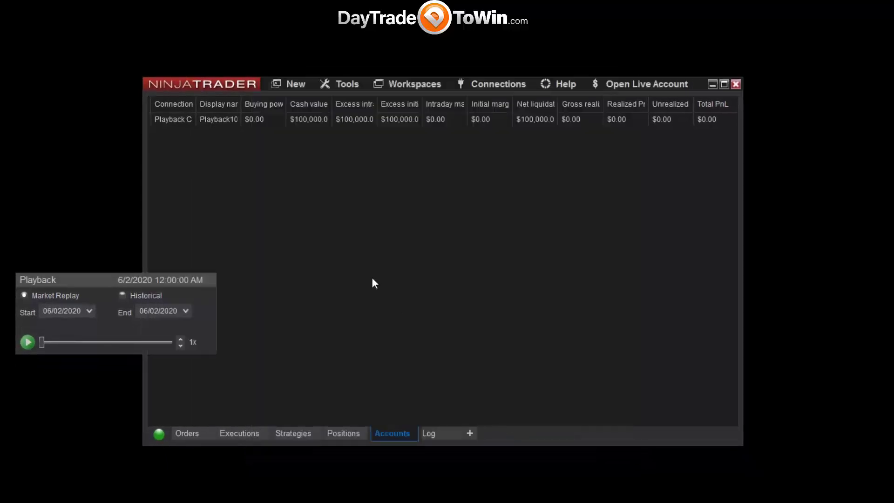
pyautogui.moveTo(28, 27); pyautogui.dragTo(216, 336)
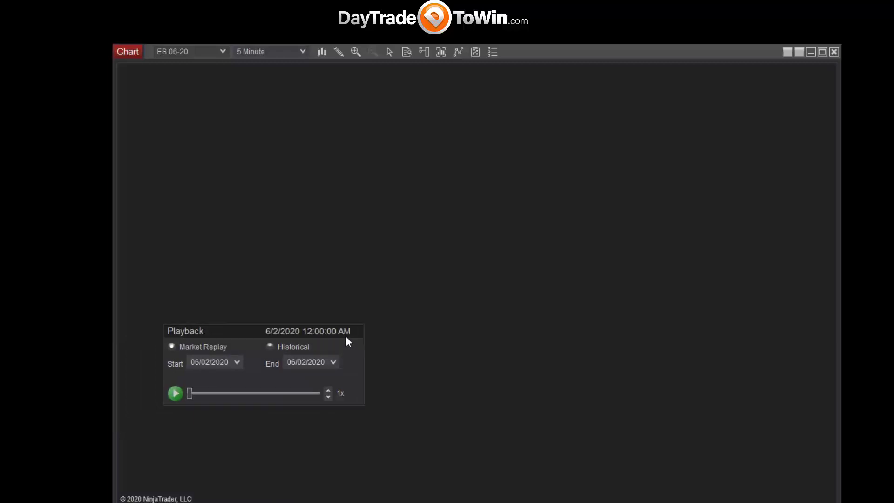
# Start the replay and raise its speed step by step up to 500x.
pyautogui.click(175, 393)
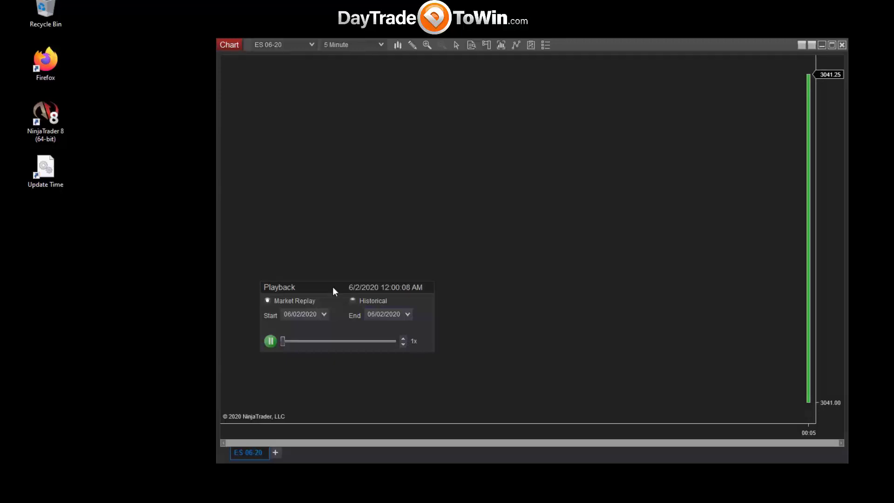
pyautogui.moveTo(333, 286); pyautogui.dragTo(367, 258)
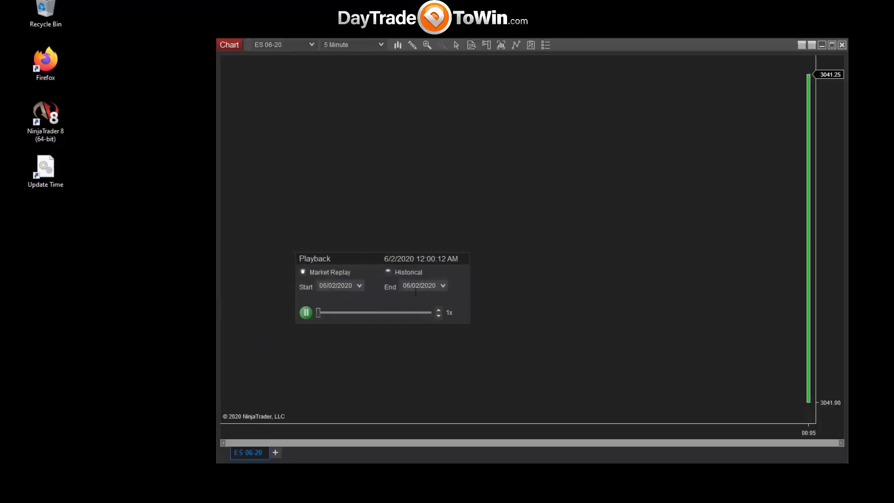
pyautogui.click(438, 310)
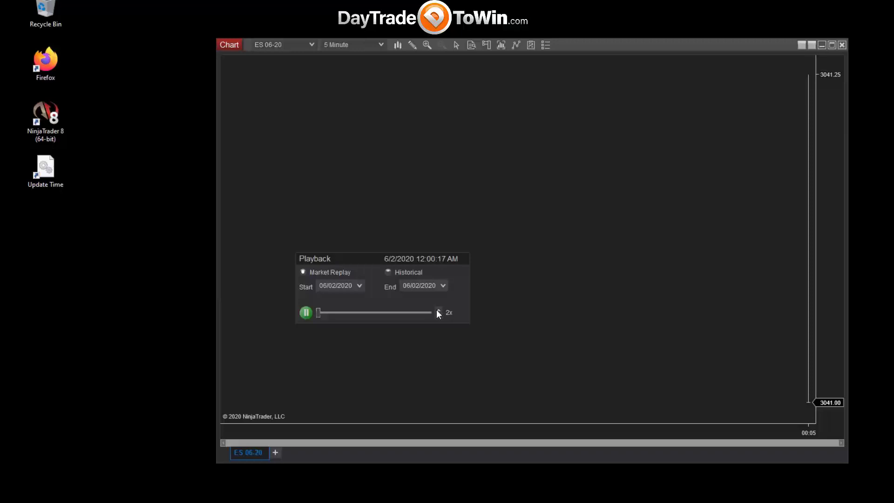
pyautogui.click(438, 311)
pyautogui.click(438, 311)
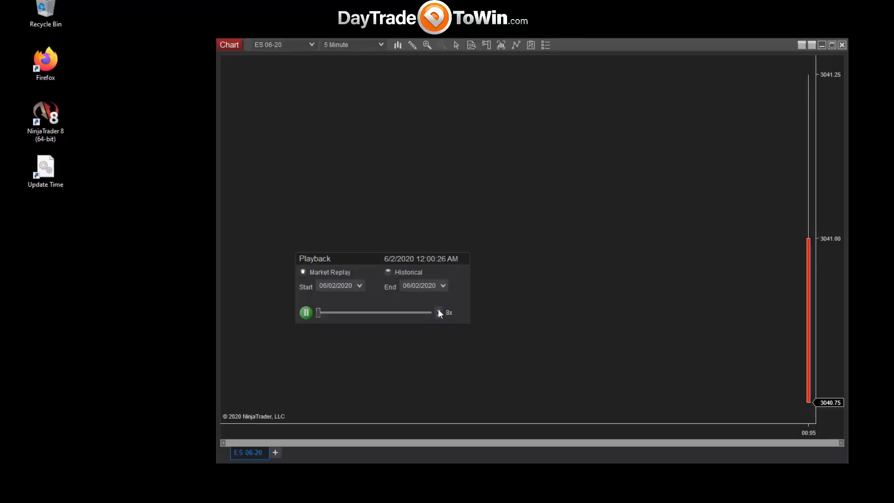
pyautogui.click(438, 311)
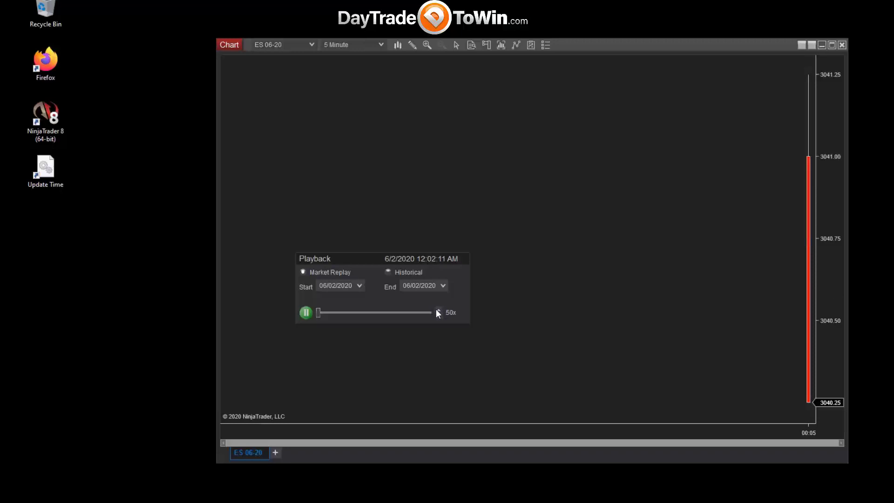
pyautogui.click(438, 310)
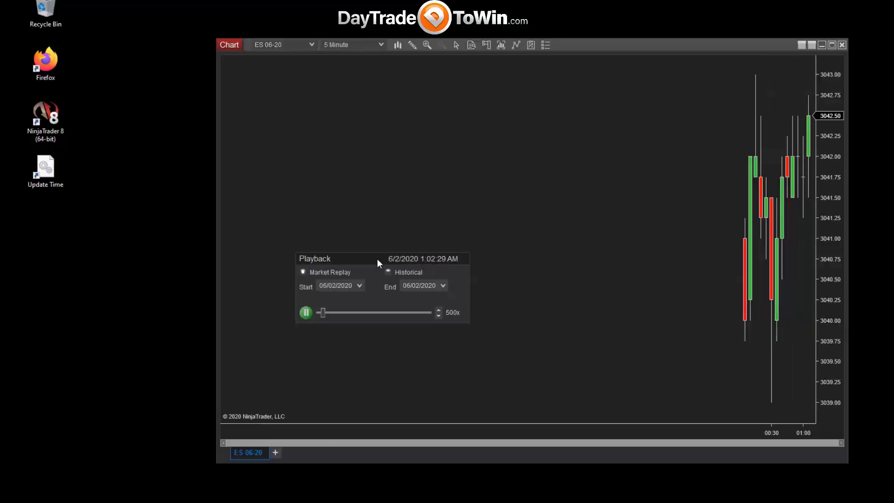
pyautogui.moveTo(377, 263); pyautogui.dragTo(408, 260)
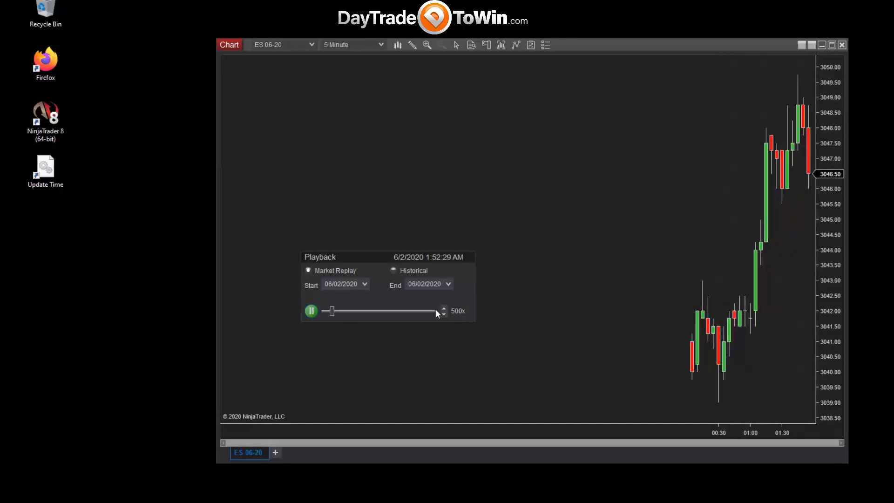
# Pause, jump the replay slider ahead to about 9:28 AM, and resume at 20x.
pyautogui.click(311, 310)
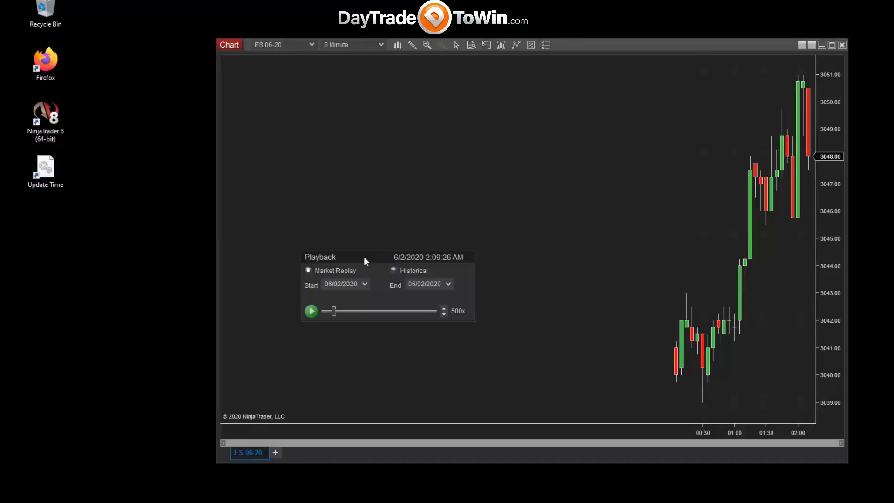
pyautogui.moveTo(364, 256); pyautogui.dragTo(415, 241)
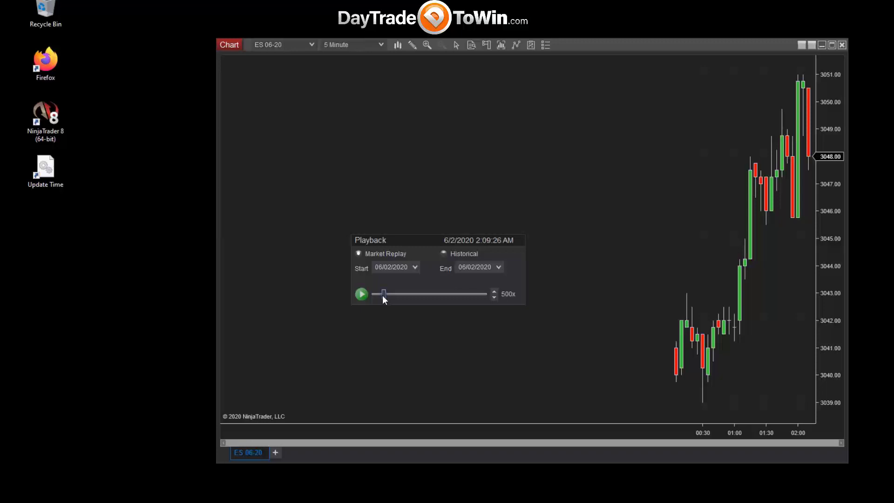
pyautogui.moveTo(383, 295); pyautogui.dragTo(417, 296)
pyautogui.moveTo(417, 297); pyautogui.dragTo(417, 297)
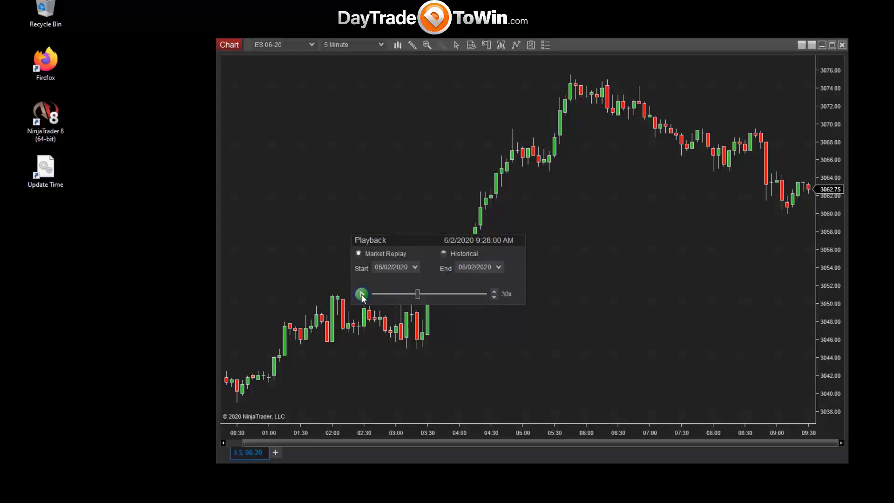
pyautogui.click(494, 297)
# Pause the replay and add the ATR and Bar timer indicators to the ES 06-20 chart.
pyautogui.click(362, 294)
pyautogui.moveTo(401, 239); pyautogui.dragTo(169, 115)
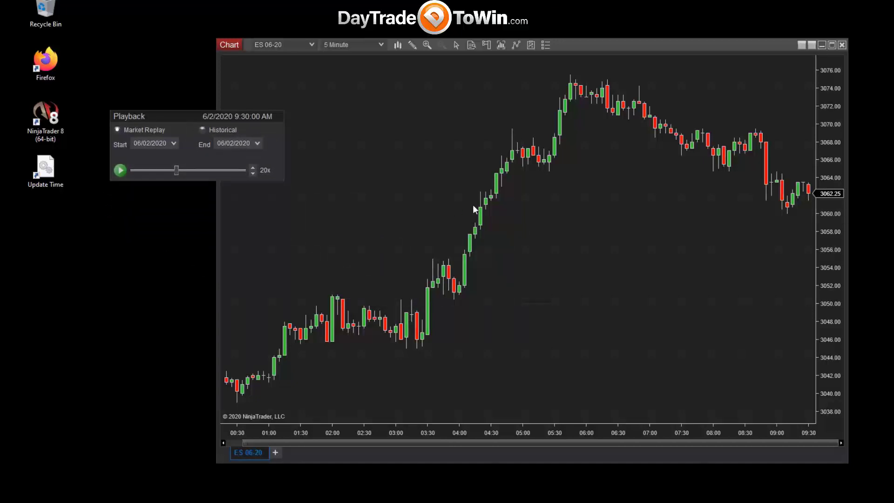
pyautogui.rightClick(423, 183)
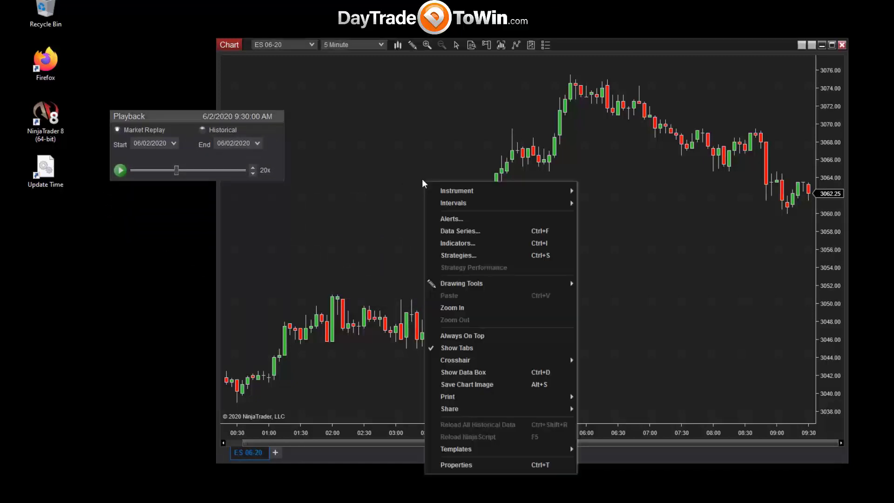
pyautogui.click(467, 244)
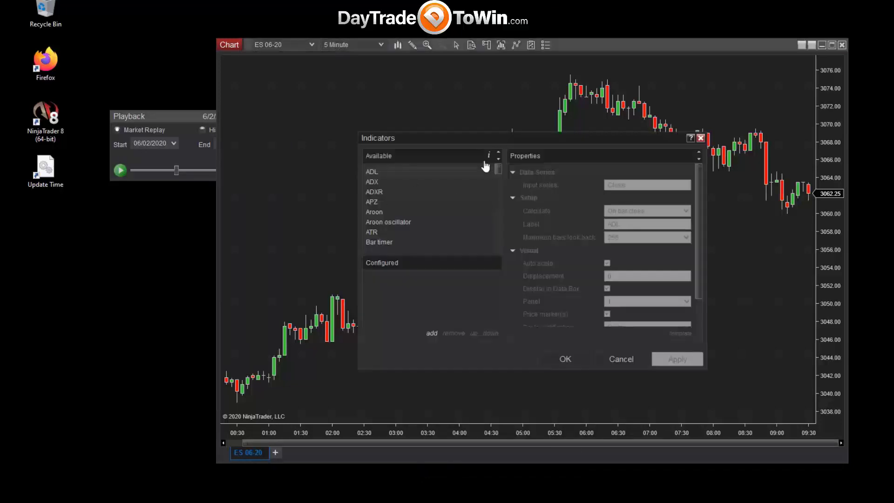
pyautogui.moveTo(499, 170)
pyautogui.mouseDown()
pyautogui.moveTo(499, 191)
pyautogui.moveTo(501, 172)
pyautogui.mouseUp()
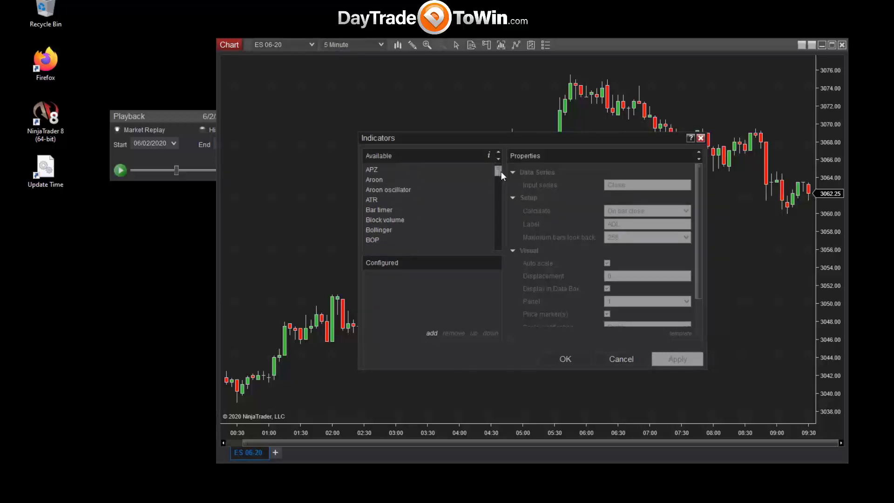
pyautogui.click(381, 199)
pyautogui.doubleClick(381, 199)
pyautogui.doubleClick(380, 208)
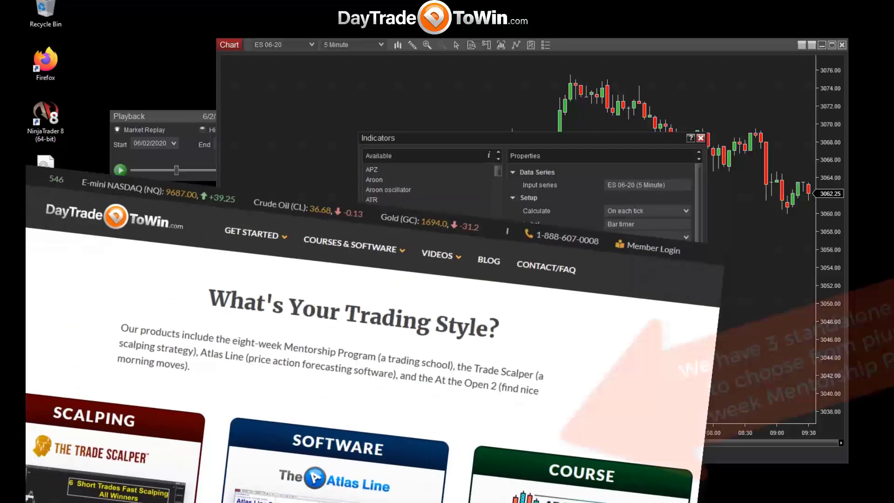
pyautogui.click(565, 359)
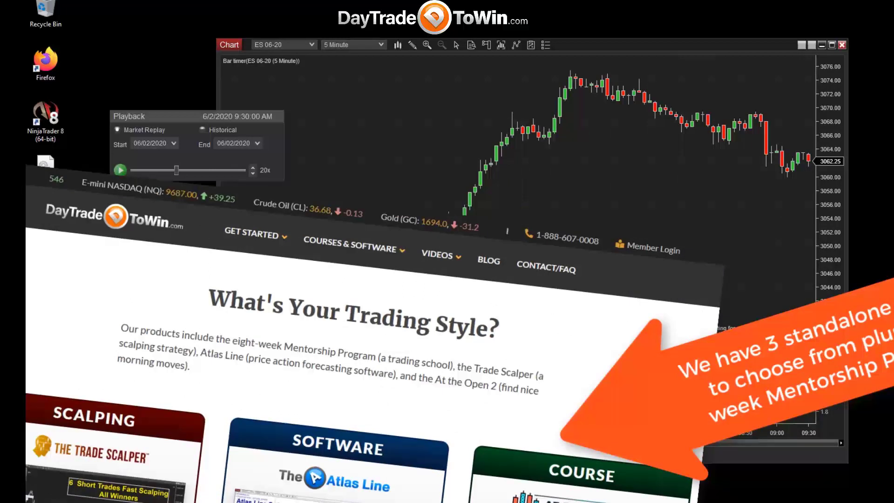
pyautogui.scroll(3, 257, 93)
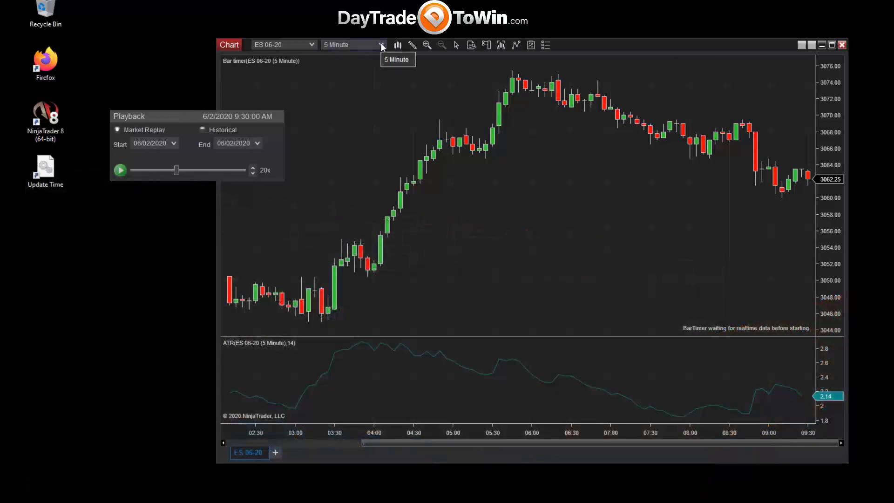
# Keep the 5 Minute period, drop replay speed to 1x, lower the Playback window, and resume playing.
pyautogui.click(381, 44)
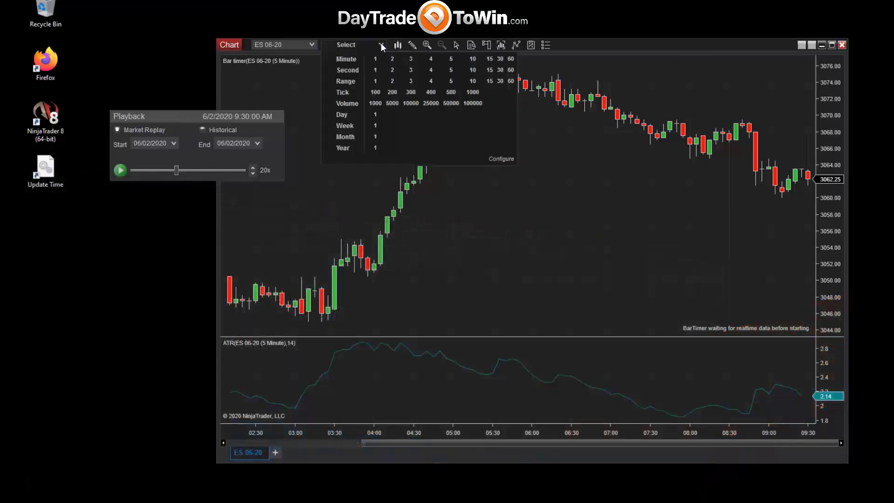
pyautogui.click(585, 44)
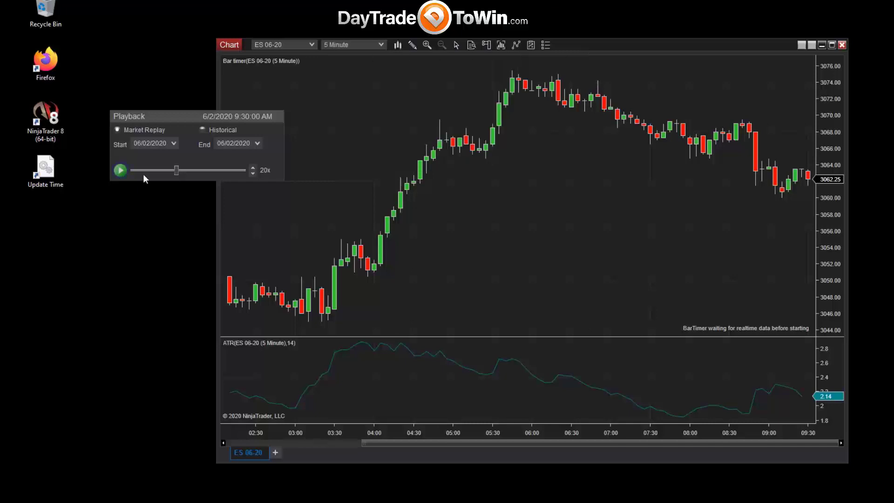
pyautogui.click(252, 174)
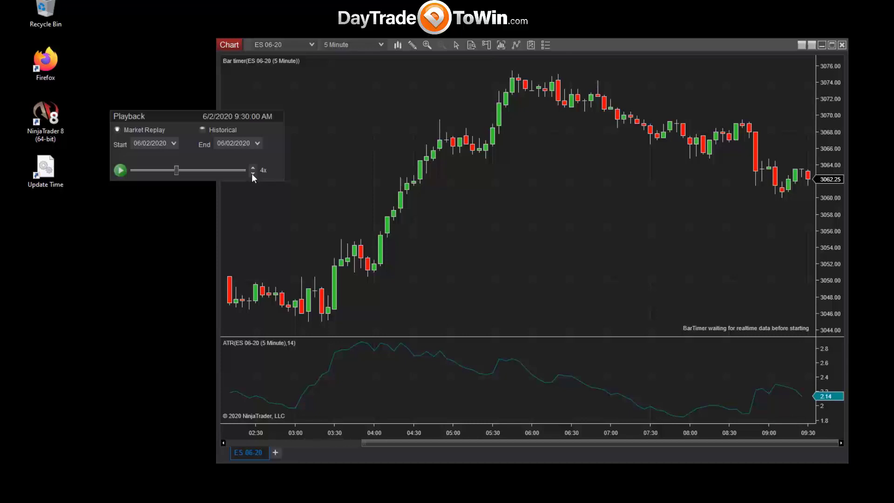
pyautogui.moveTo(163, 116); pyautogui.dragTo(168, 164)
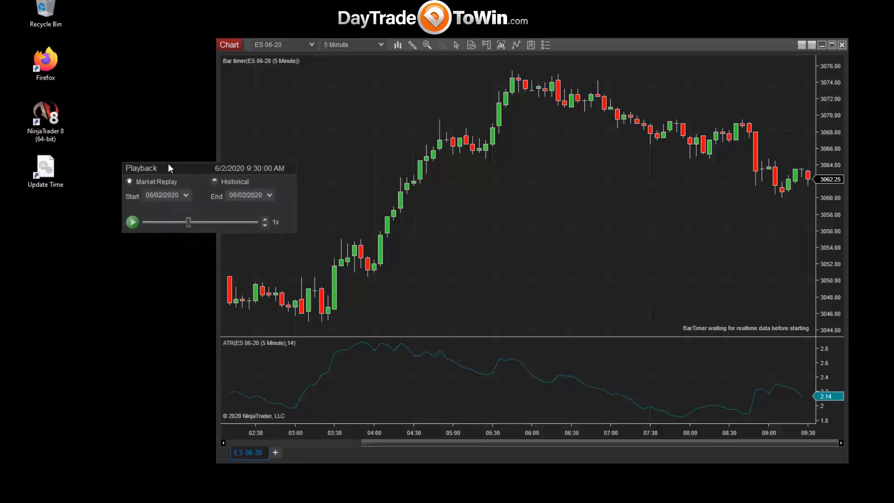
pyautogui.click(130, 219)
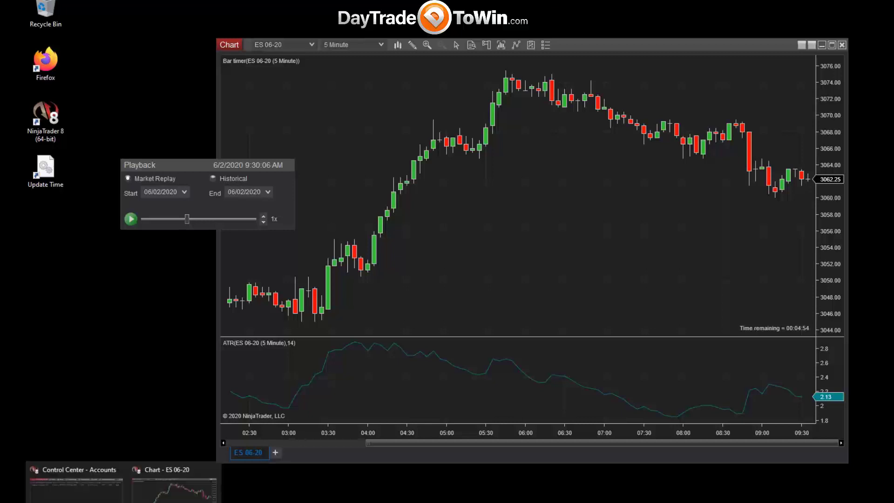
pyautogui.moveTo(94, 501)
# Minimize the chart and auto-fit the Display name and Connection columns in the Control Center.
pyautogui.click(823, 46)
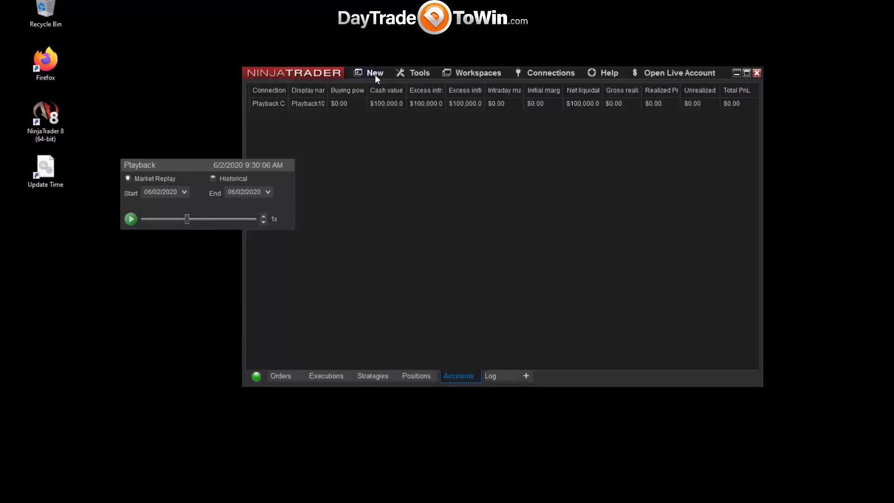
pyautogui.doubleClick(329, 89)
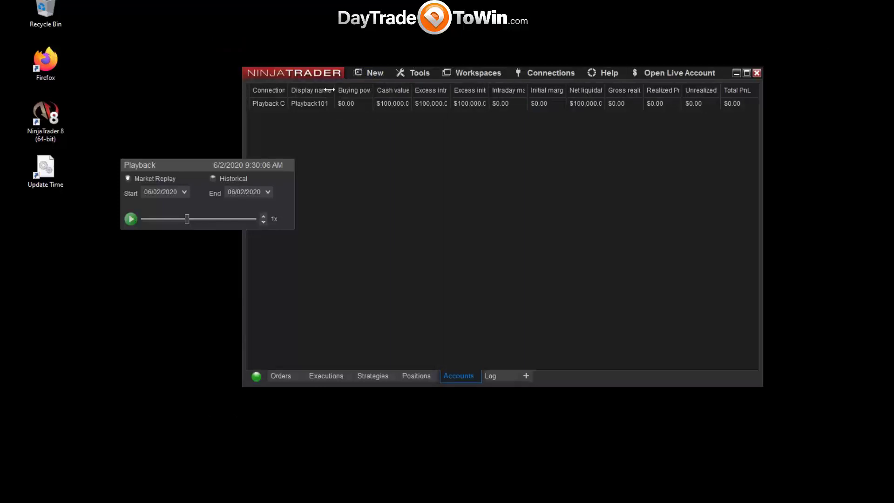
pyautogui.doubleClick(288, 90)
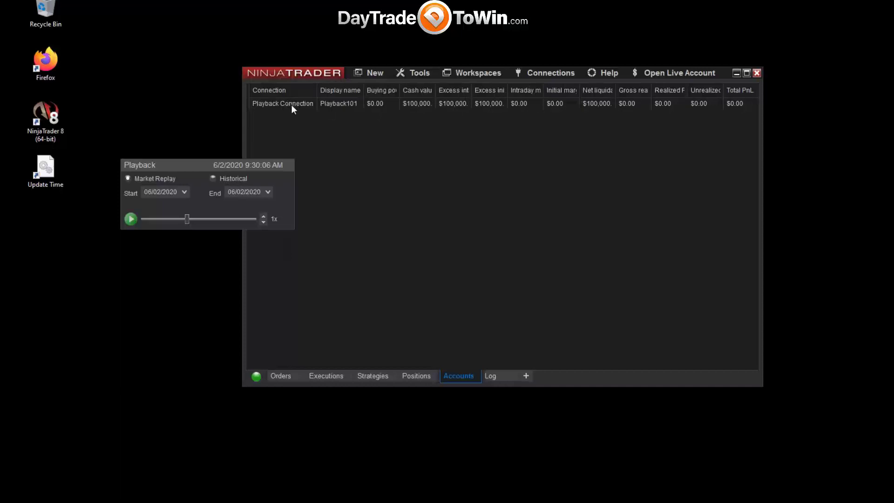
pyautogui.click(376, 74)
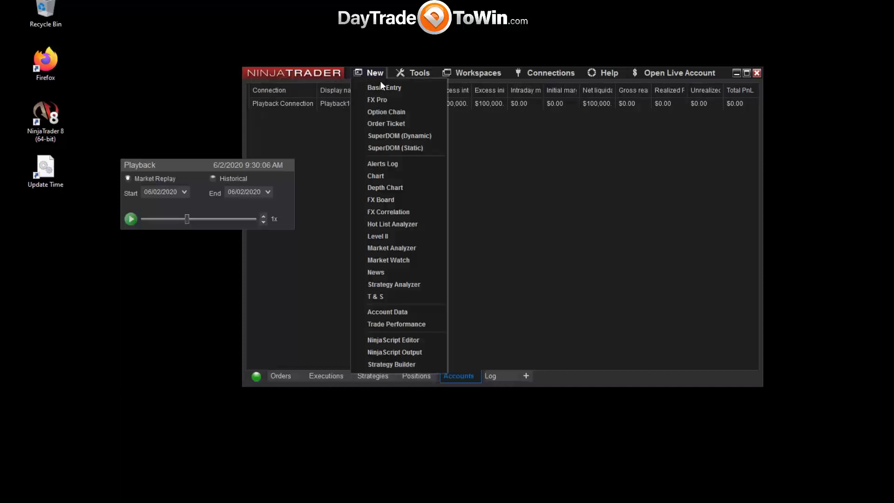
# Open a dynamic SuperDOM for ES 06-20 and drag it to the right screen edge.
pyautogui.click(399, 135)
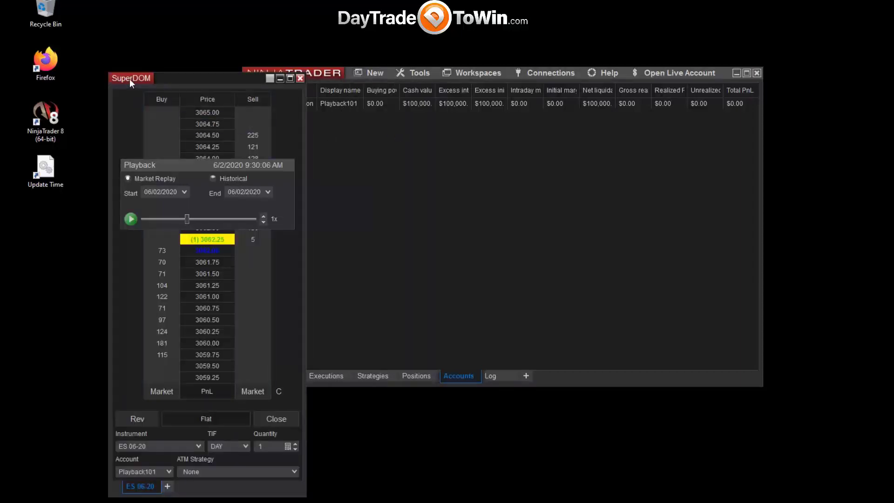
pyautogui.moveTo(130, 80); pyautogui.dragTo(809, 64)
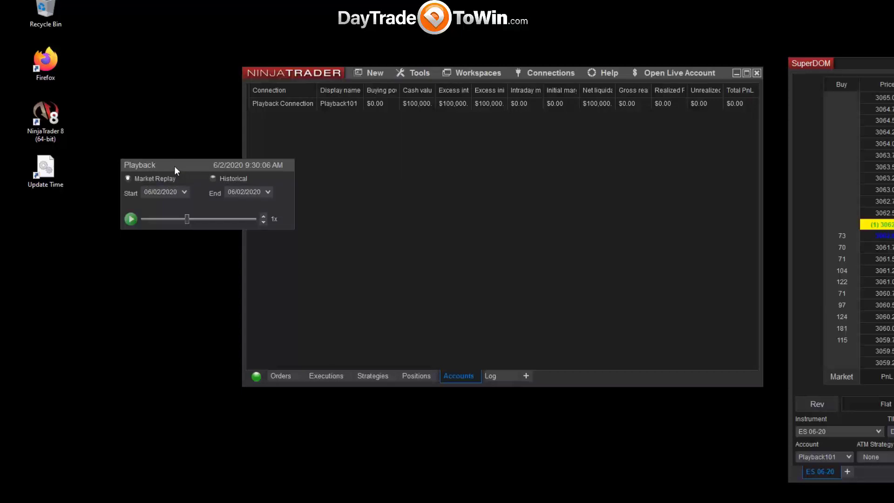
pyautogui.click(181, 362)
# In Firefox, go to the Market Replay/Playback Connection instructions and highlight their heading.
pyautogui.hotkey('alt', 'Tab')
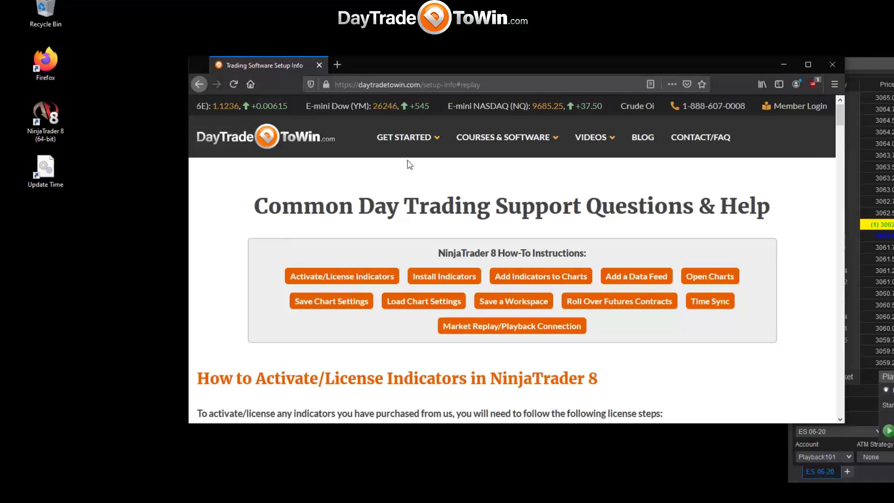
pyautogui.moveTo(419, 140)
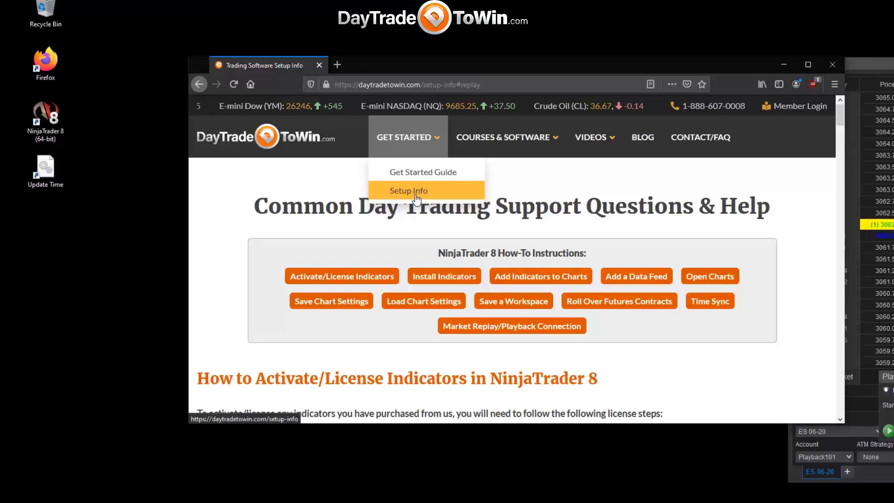
pyautogui.click(515, 326)
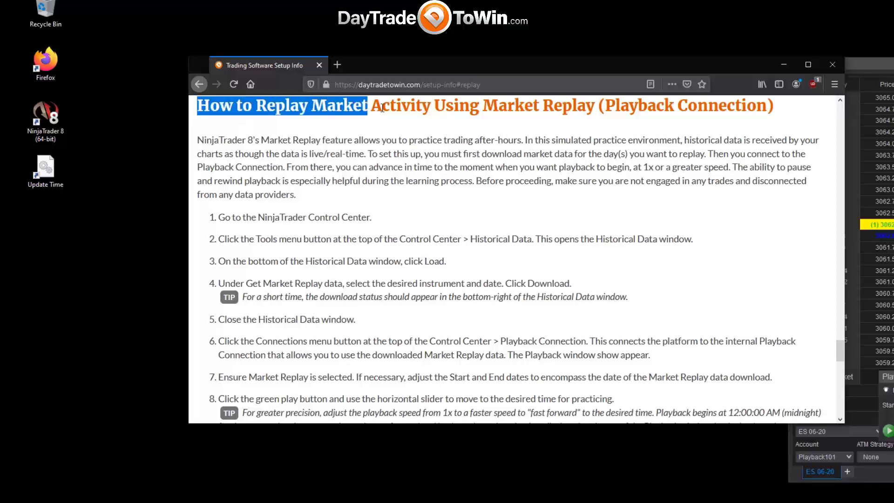
pyautogui.moveTo(421, 107); pyautogui.dragTo(477, 108)
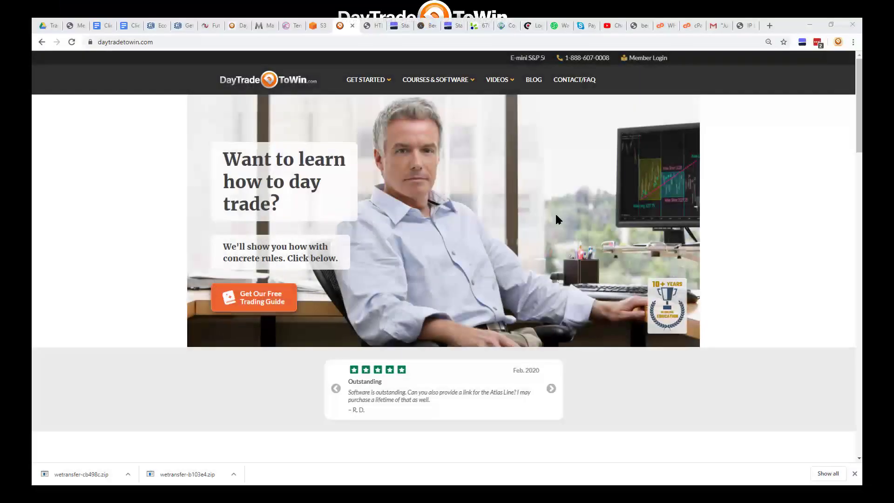
pyautogui.moveTo(484, 87)
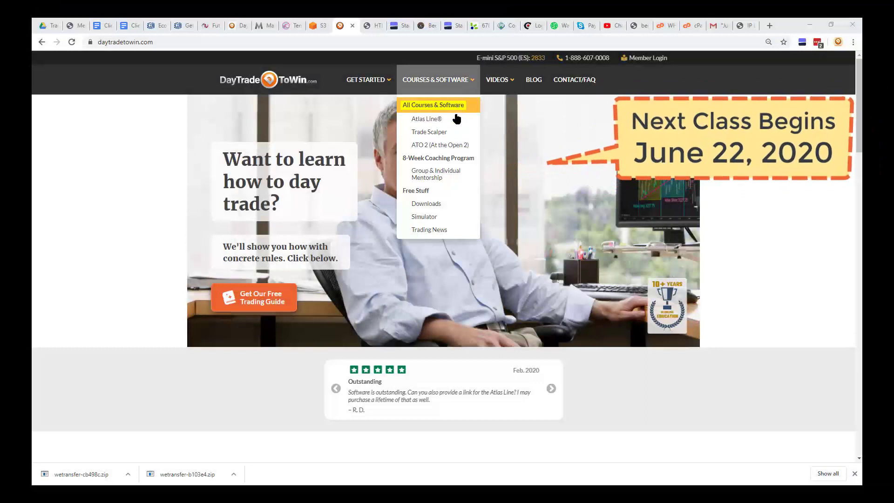
# Go to DayTradeToWin's Group & Individual Mentorship page and browse down to its mentorship options with $500 seat deposits.
pyautogui.click(447, 174)
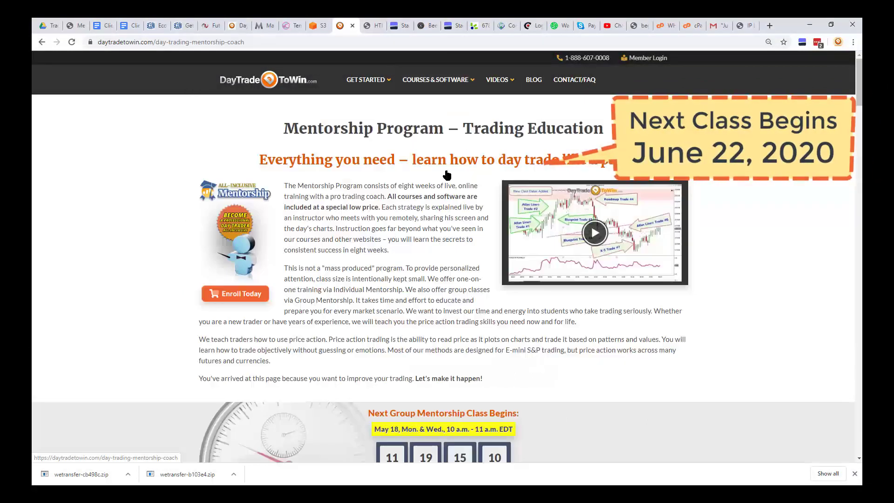
pyautogui.scroll(-1, 707, 325)
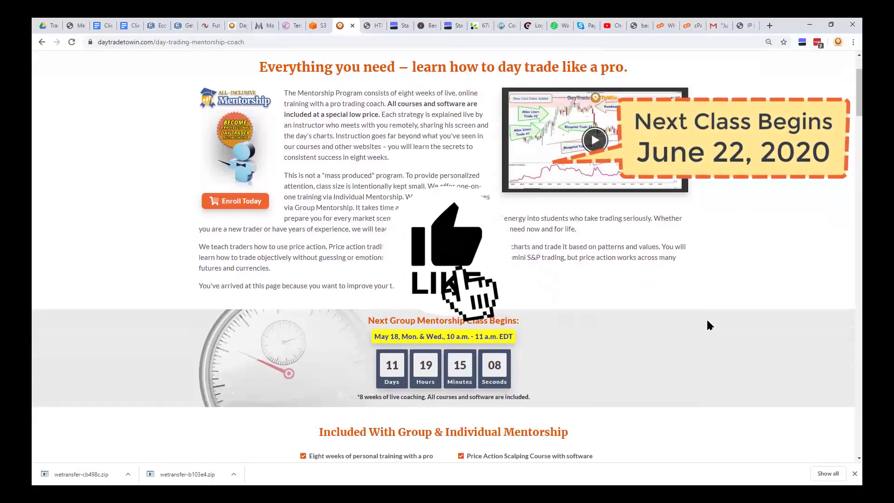
pyautogui.scroll(-2, 707, 325)
pyautogui.scroll(-3, 708, 324)
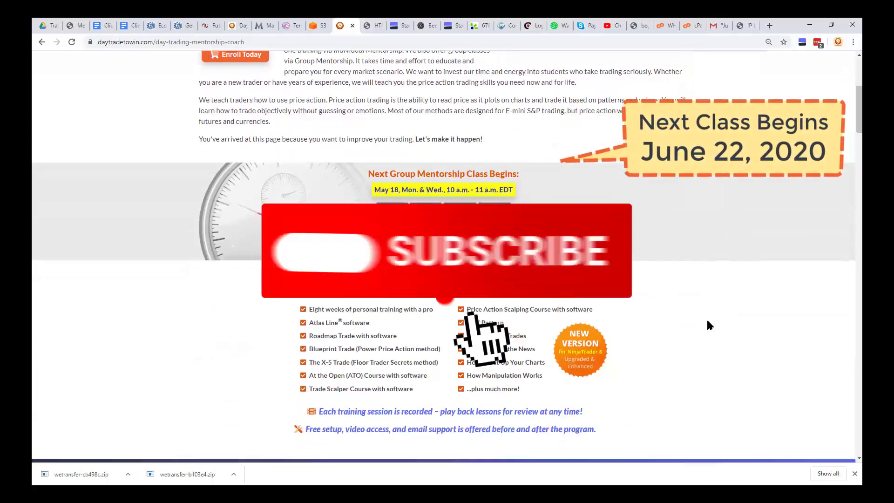
pyautogui.scroll(-4, 707, 324)
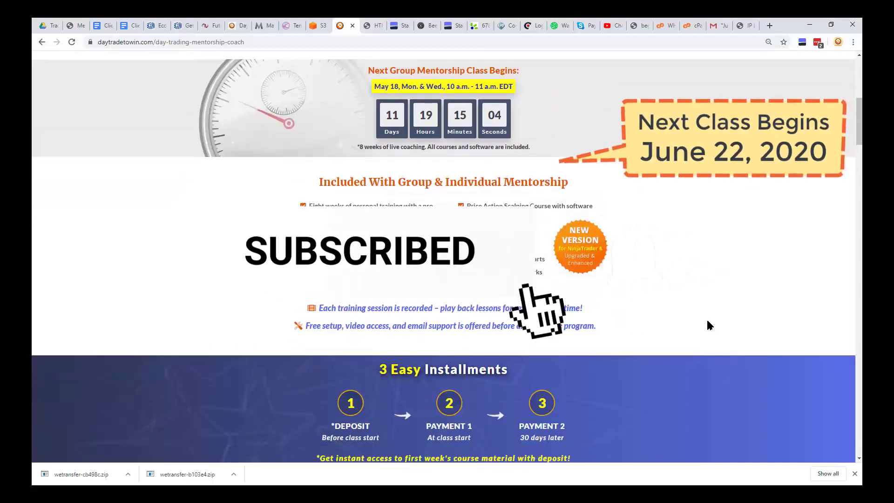
pyautogui.scroll(-12, 707, 324)
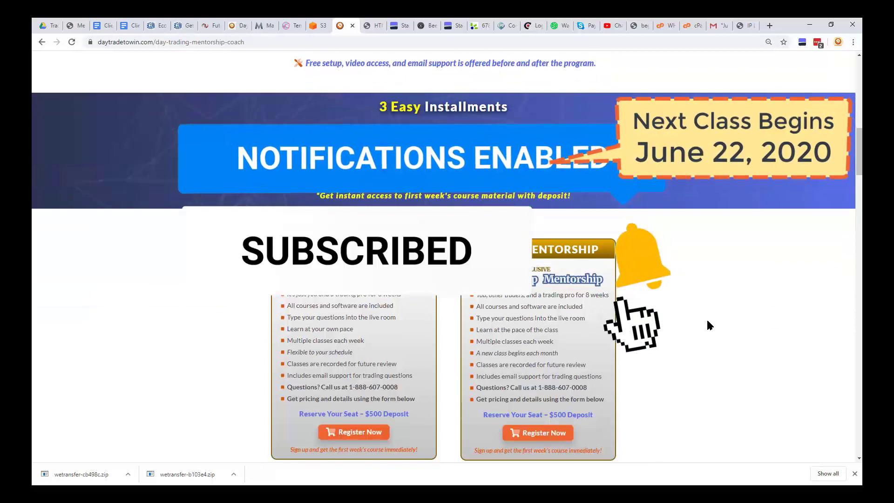